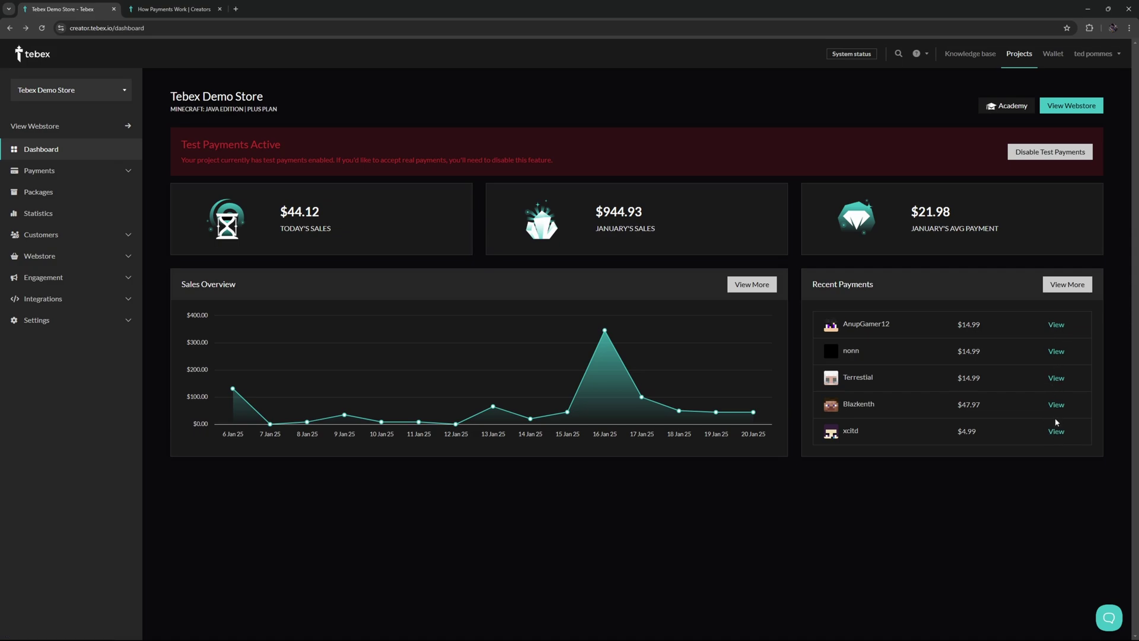
Step: Expand the Payments sidebar menu to show Payments, Recurring Payments, Payment Methods and Exports
click(56, 171)
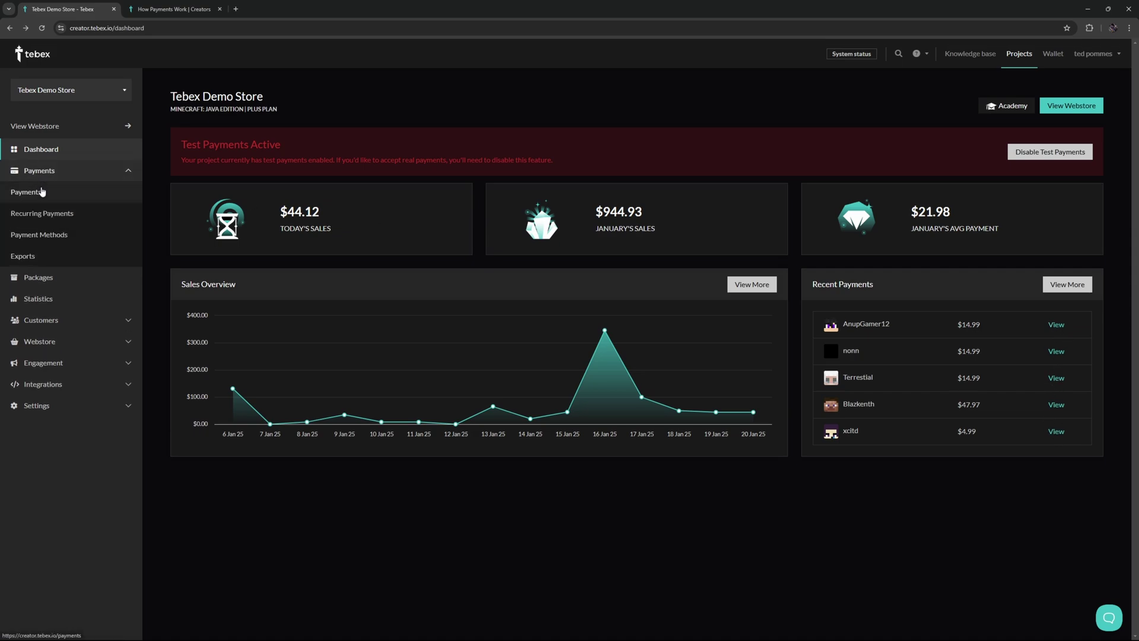
Step: Open the Payments list and review the Complete transactions from Jan 09 to Jan 20, 2025
click(56, 200)
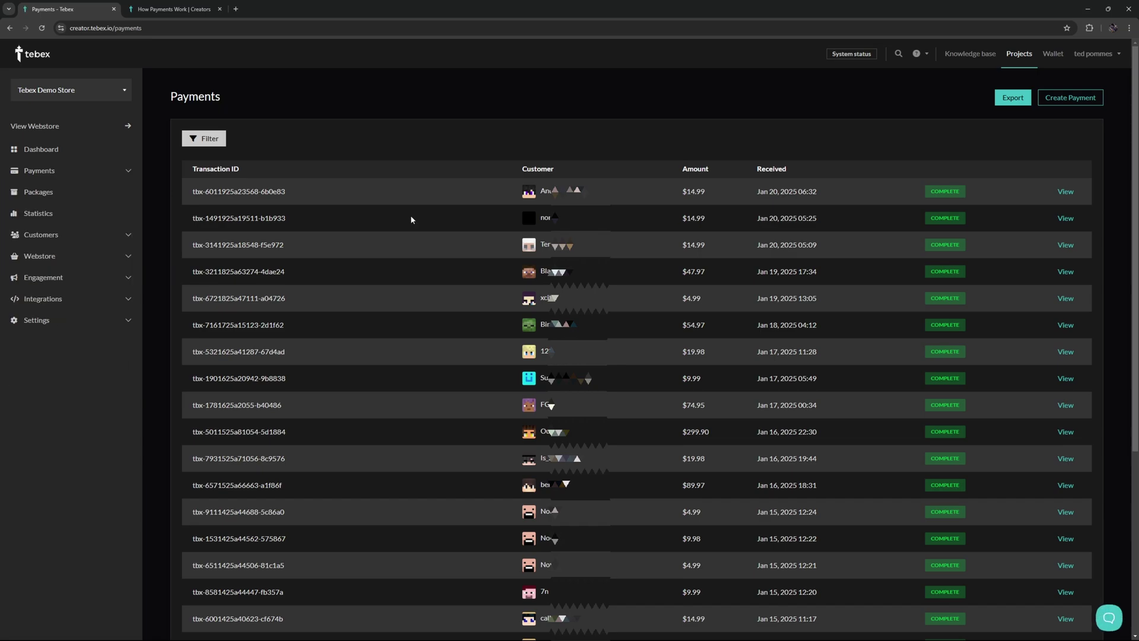
click(83, 171)
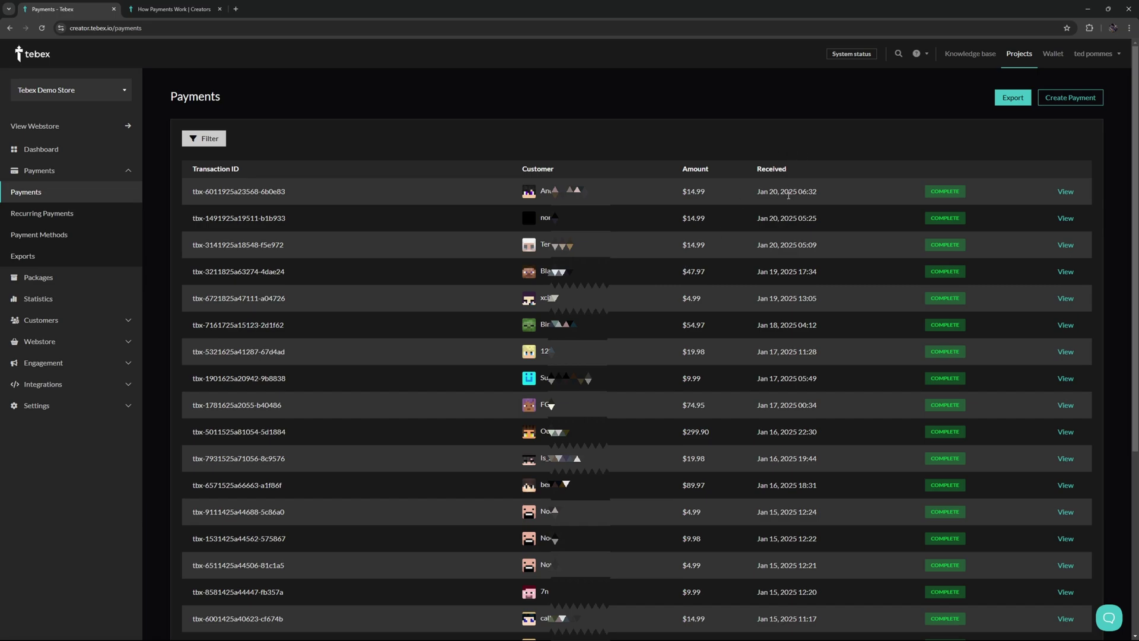
mouse_move(935, 194)
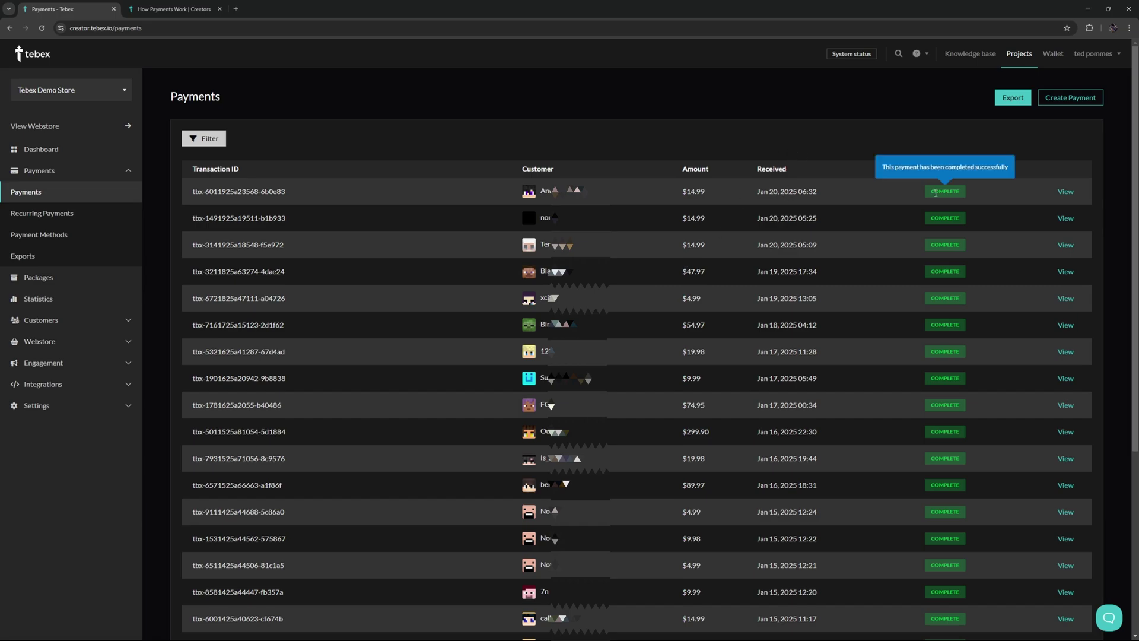
scroll(873, 403, down, 5)
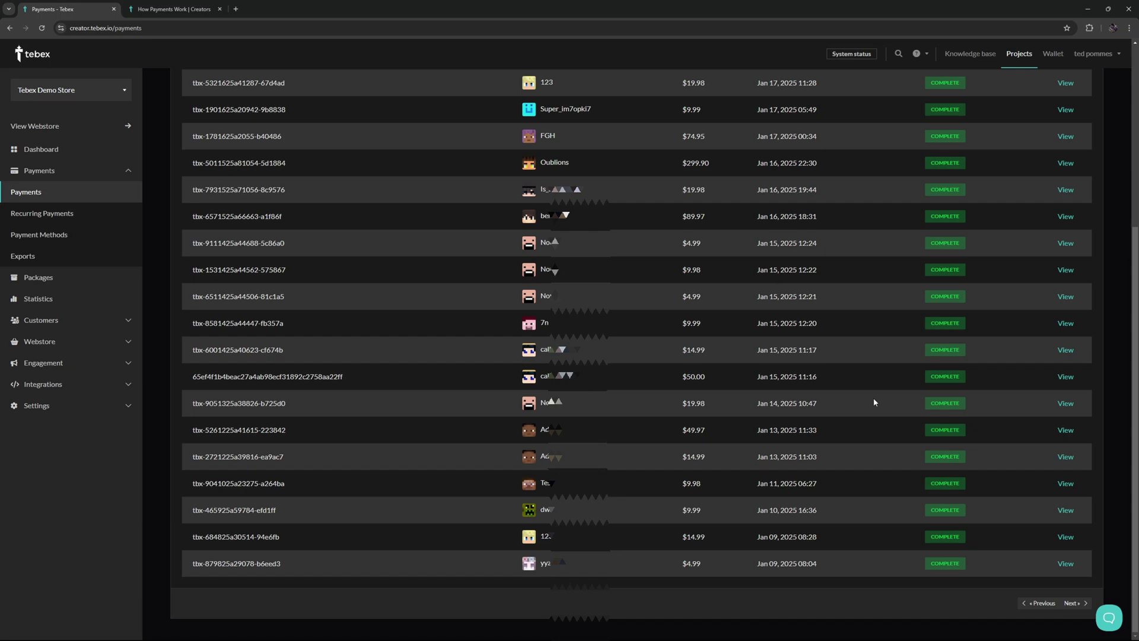
scroll(873, 398, up, 5)
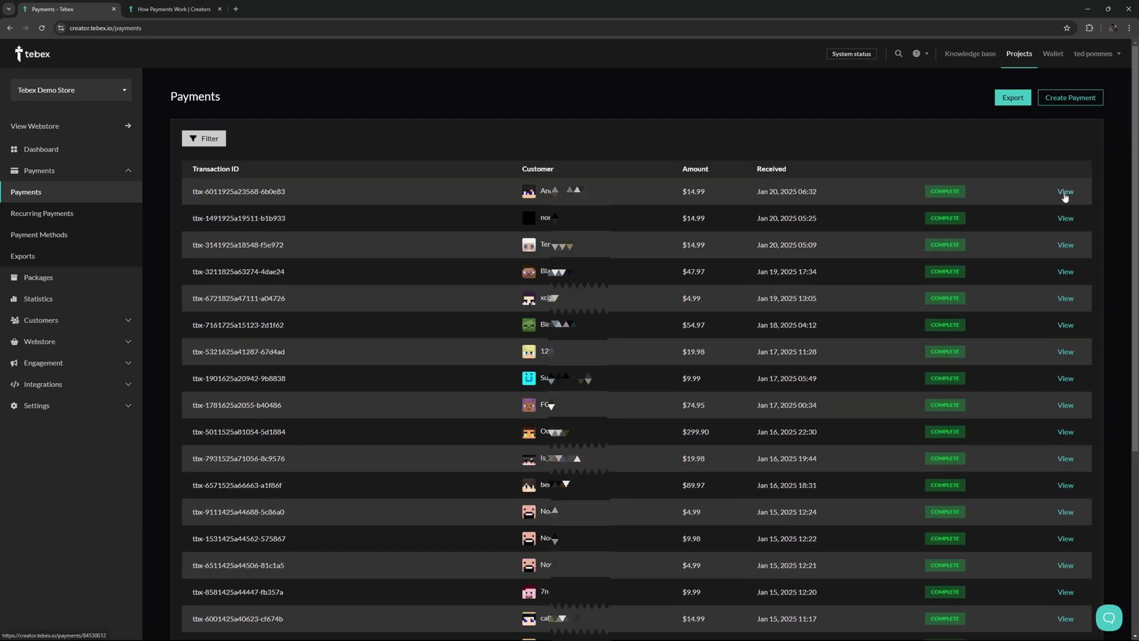
scroll(998, 614, down, 5)
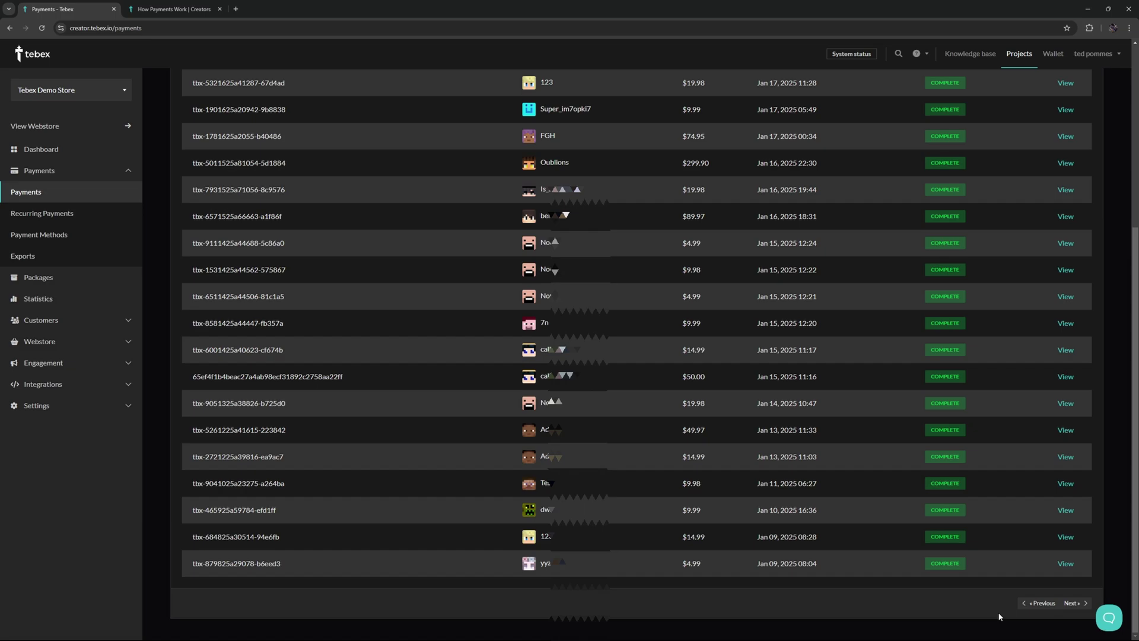
scroll(996, 612, up, 5)
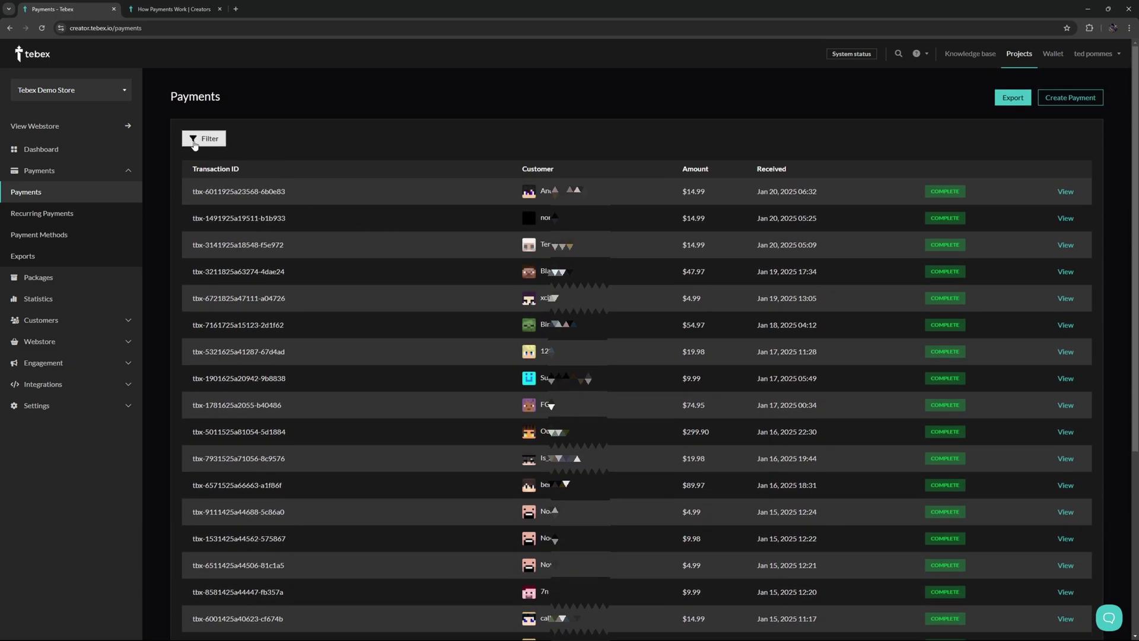
click(195, 142)
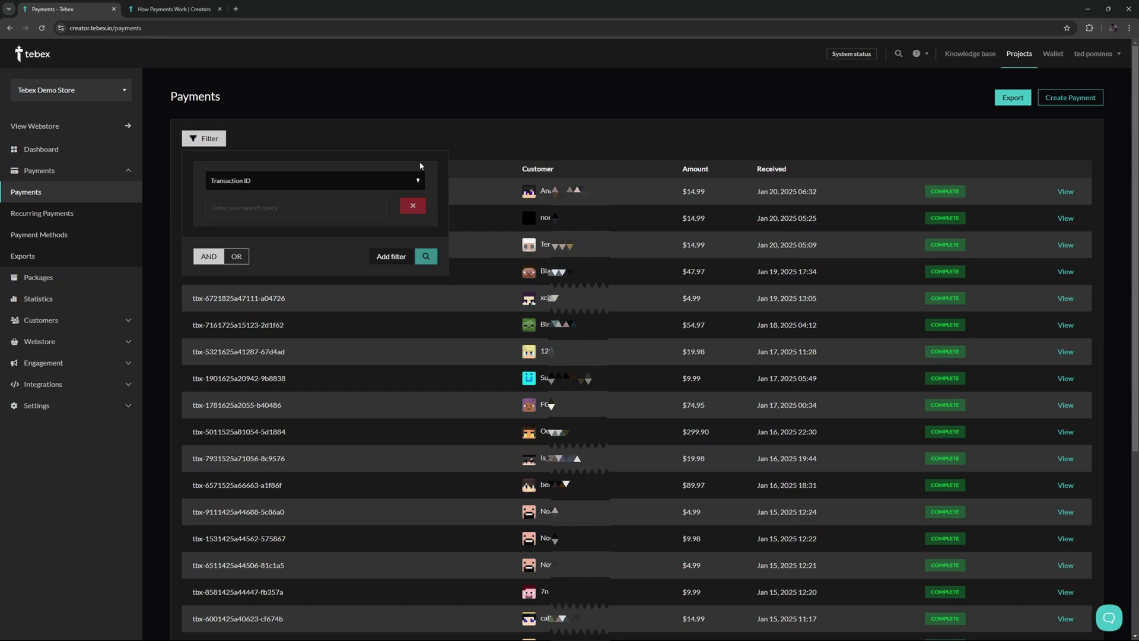
click(417, 181)
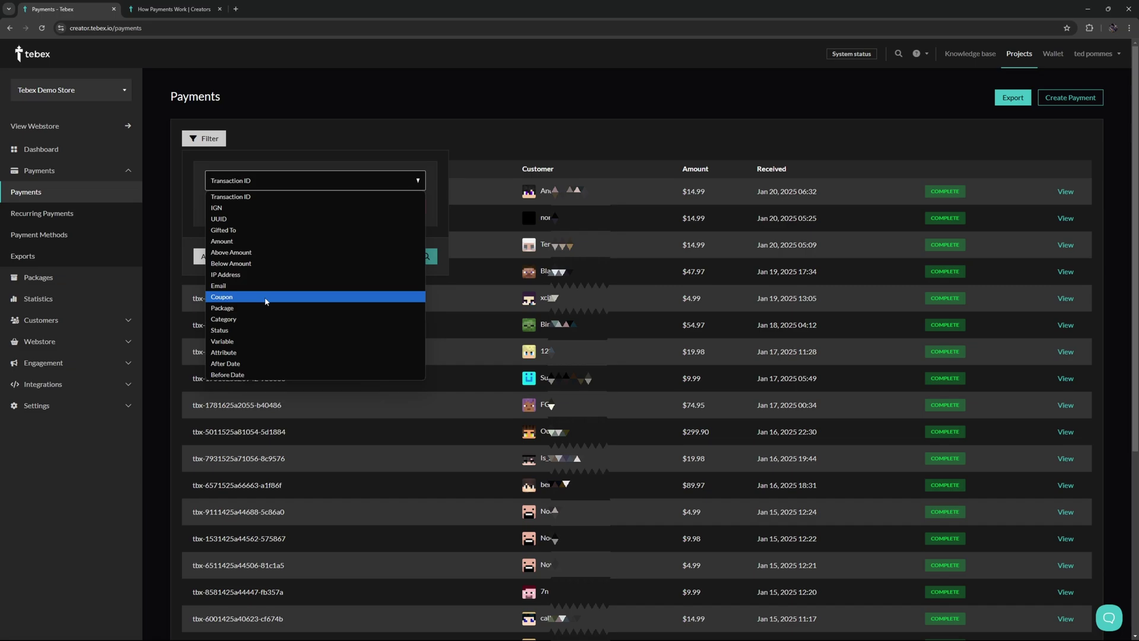
click(221, 209)
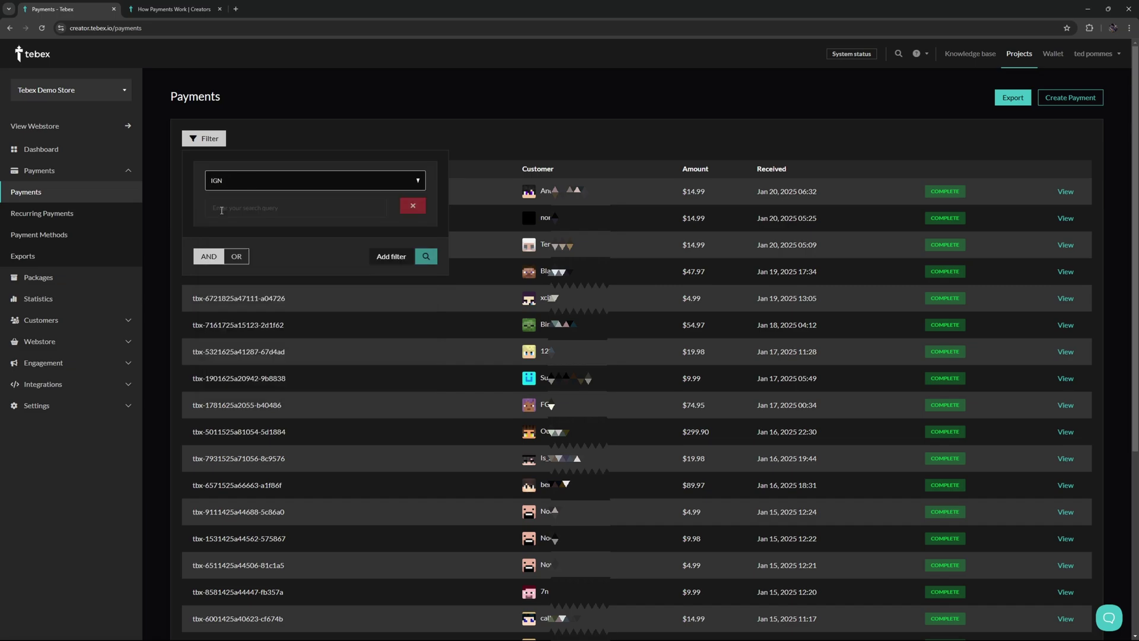
click(259, 206)
text(tebexacademy)
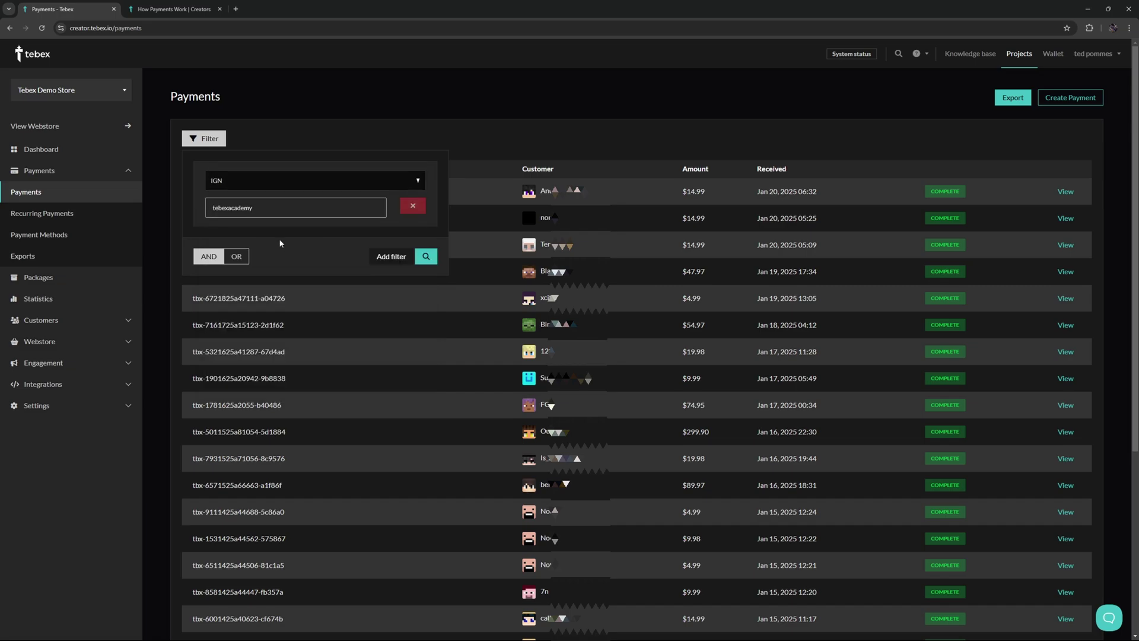
click(426, 257)
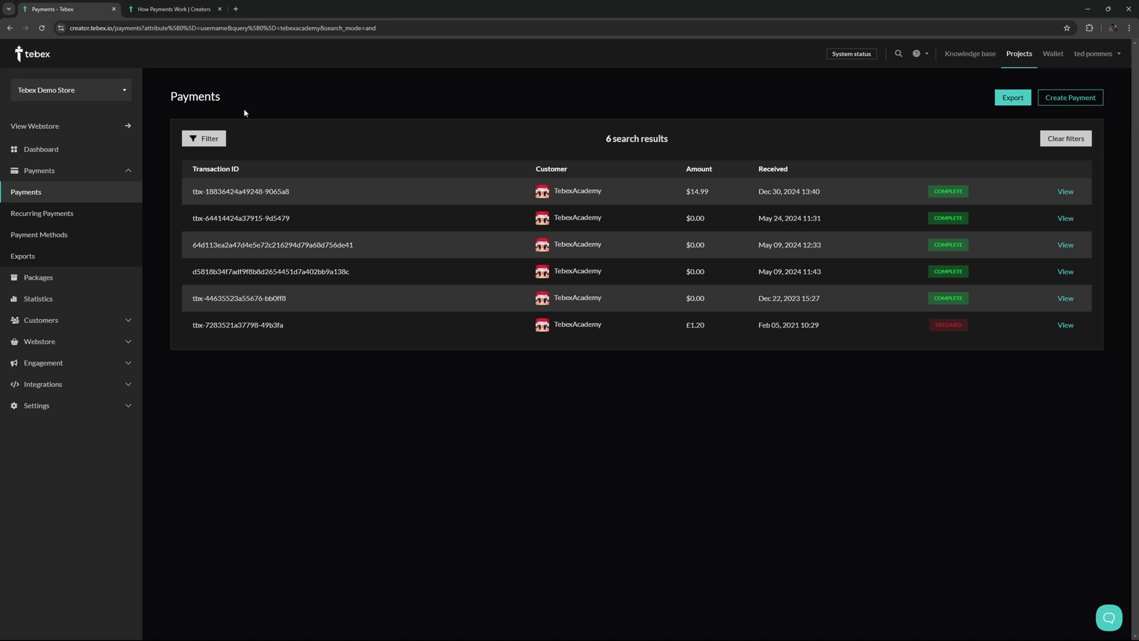
click(204, 138)
click(393, 258)
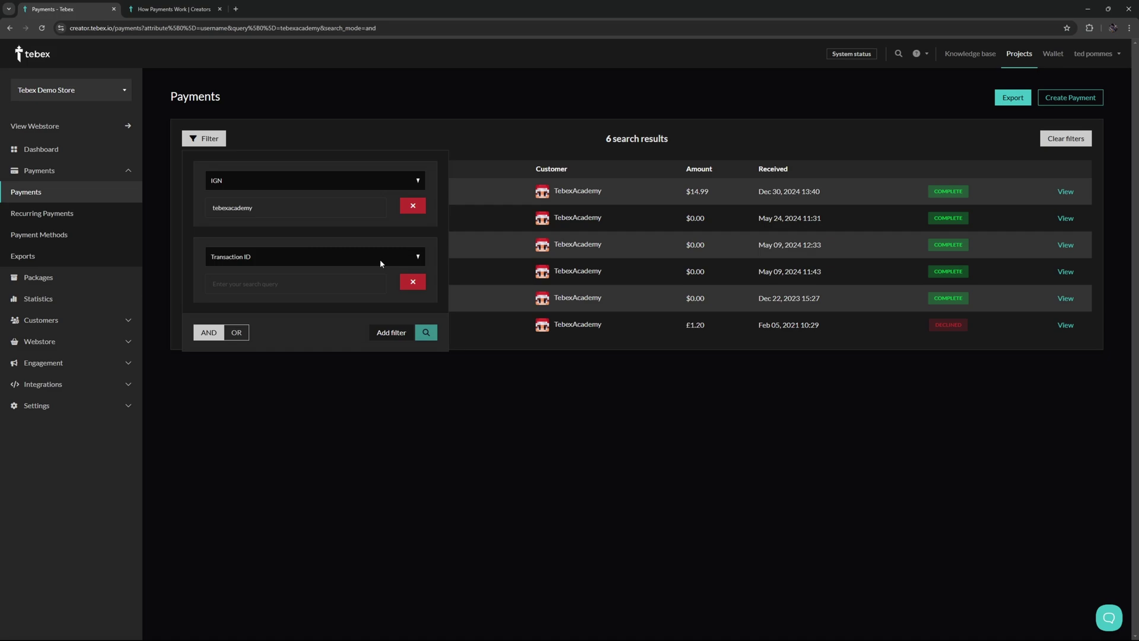
click(380, 258)
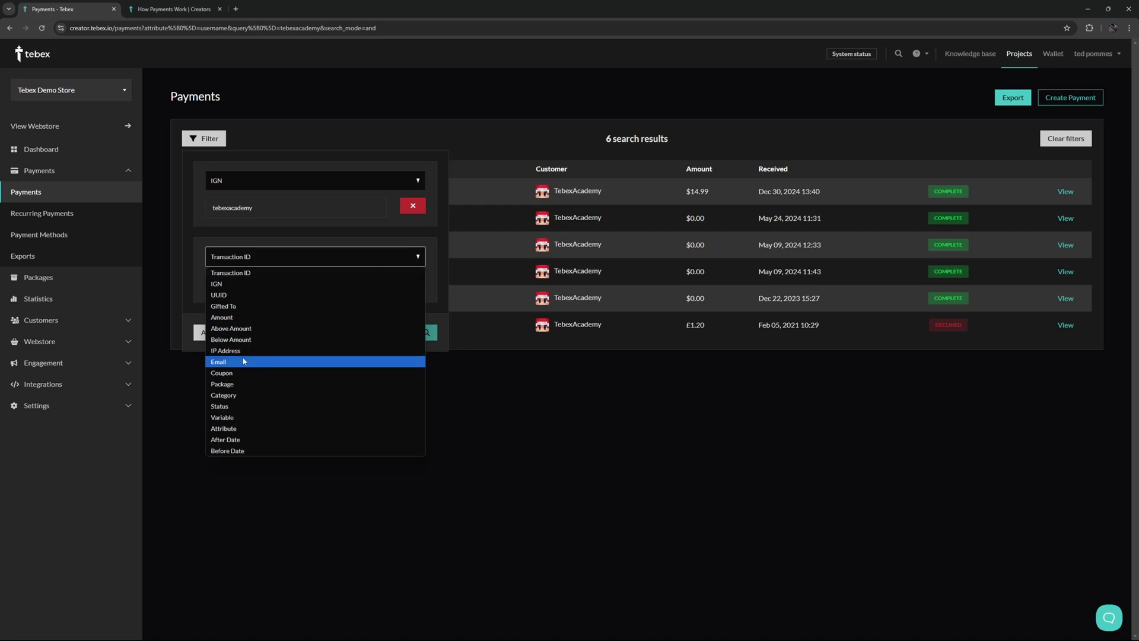
click(232, 440)
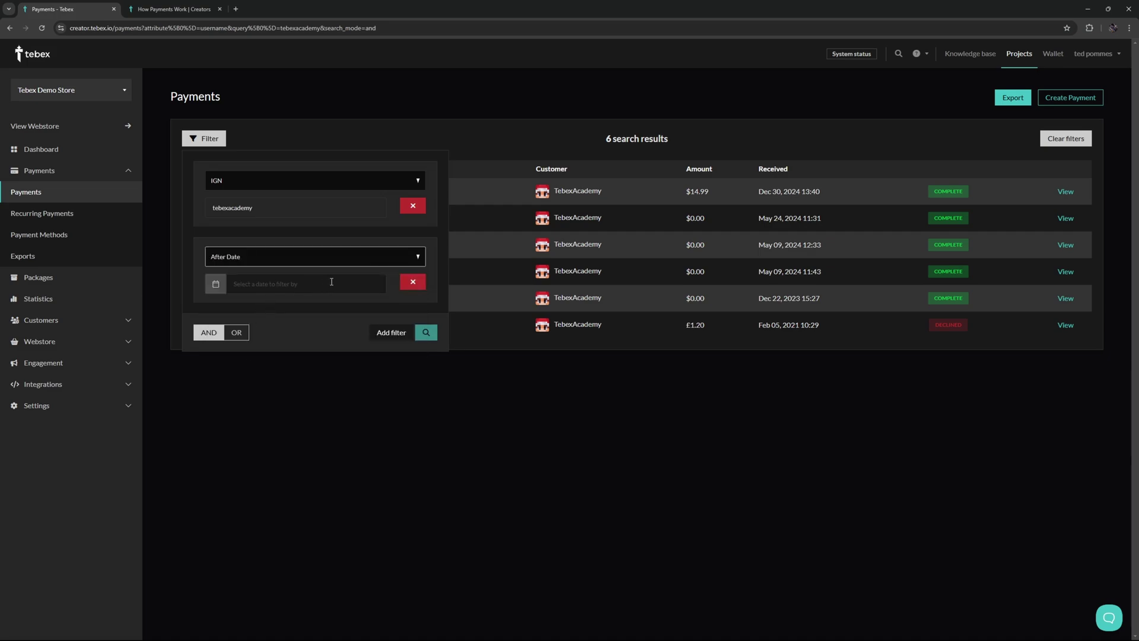
click(384, 332)
click(384, 332)
click(255, 517)
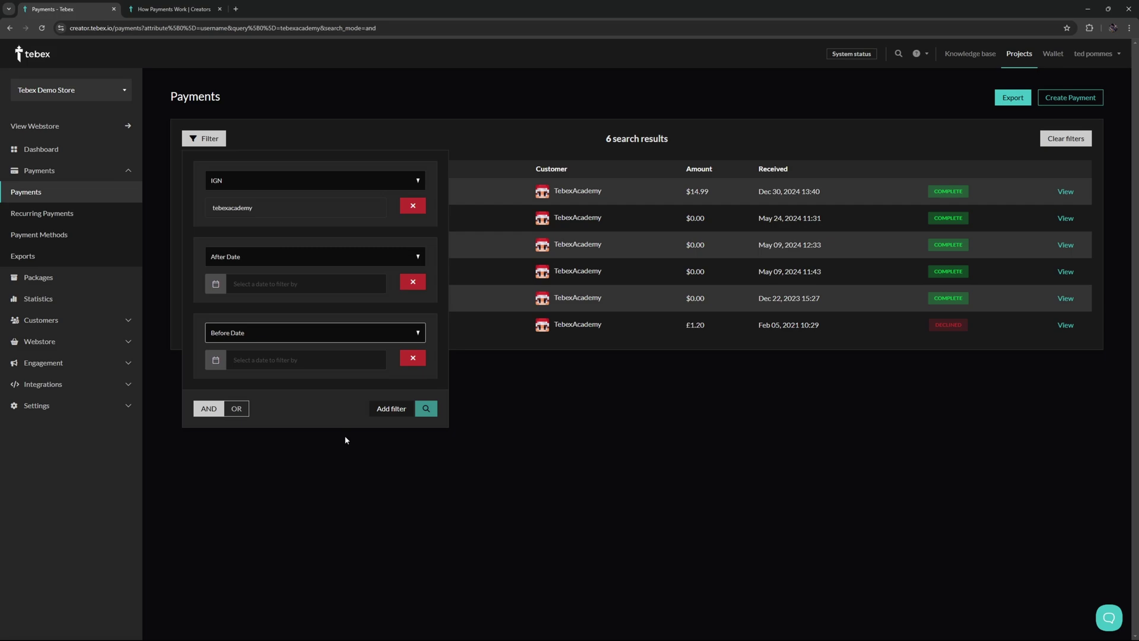
click(236, 408)
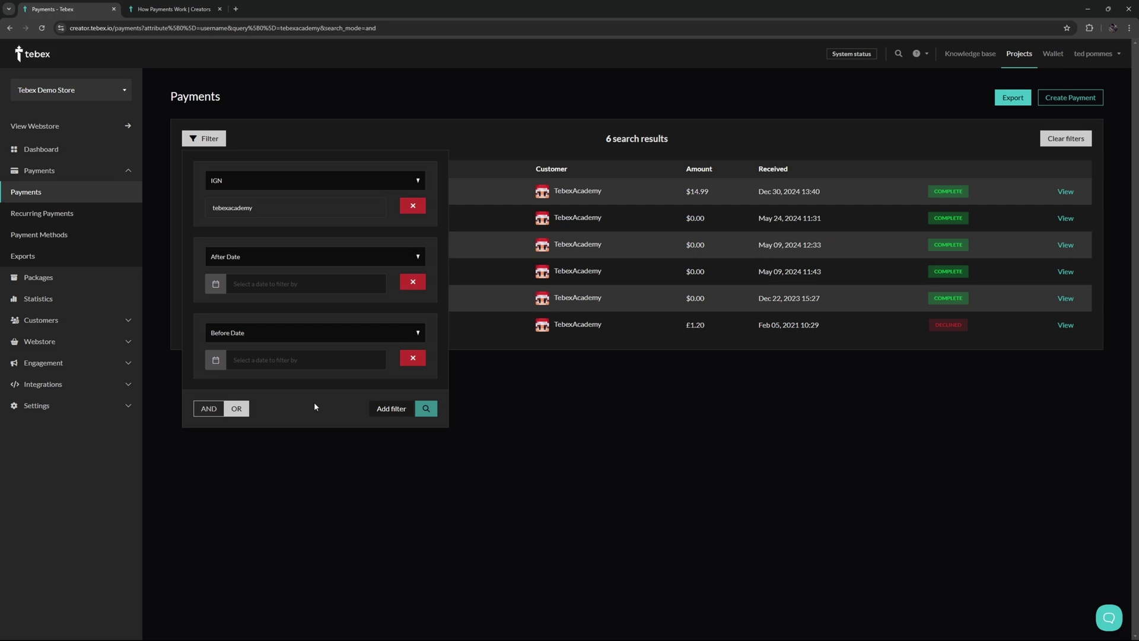
click(413, 358)
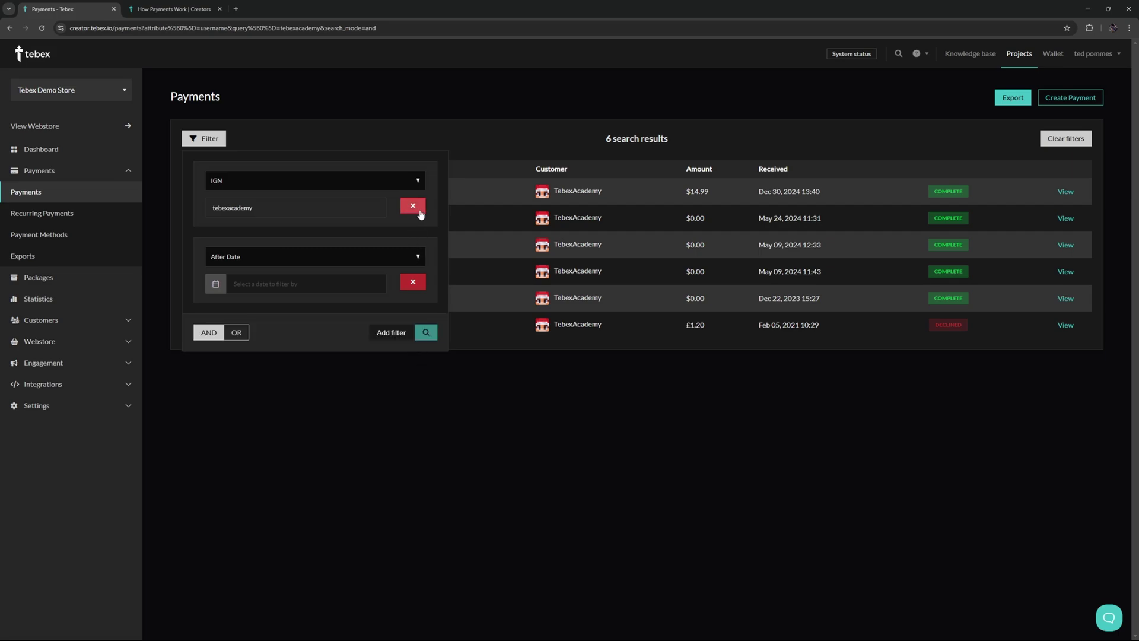
click(598, 467)
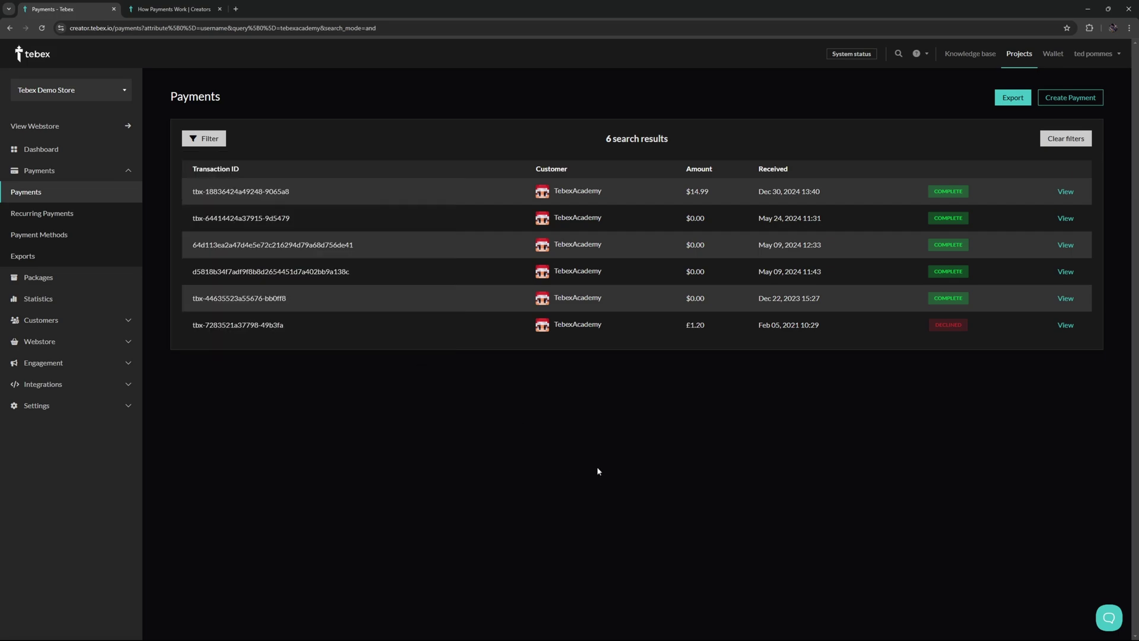
click(1052, 139)
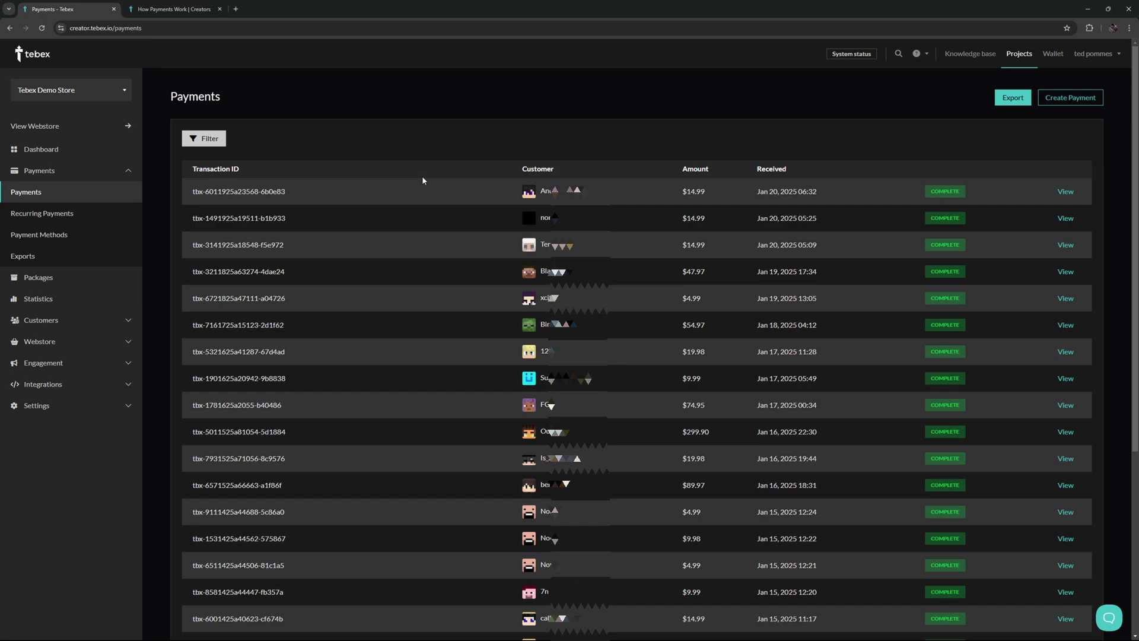
Step: Return to the filtered TebexAcademy payments and check their Export CSV page, then go back
key(alt+Left)
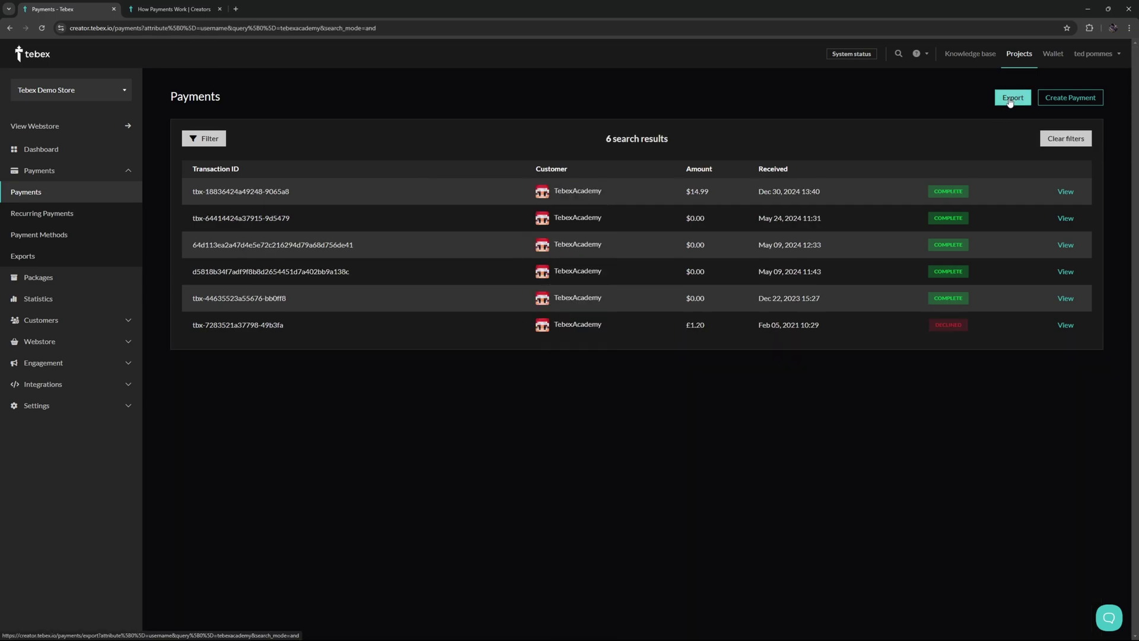
click(1010, 100)
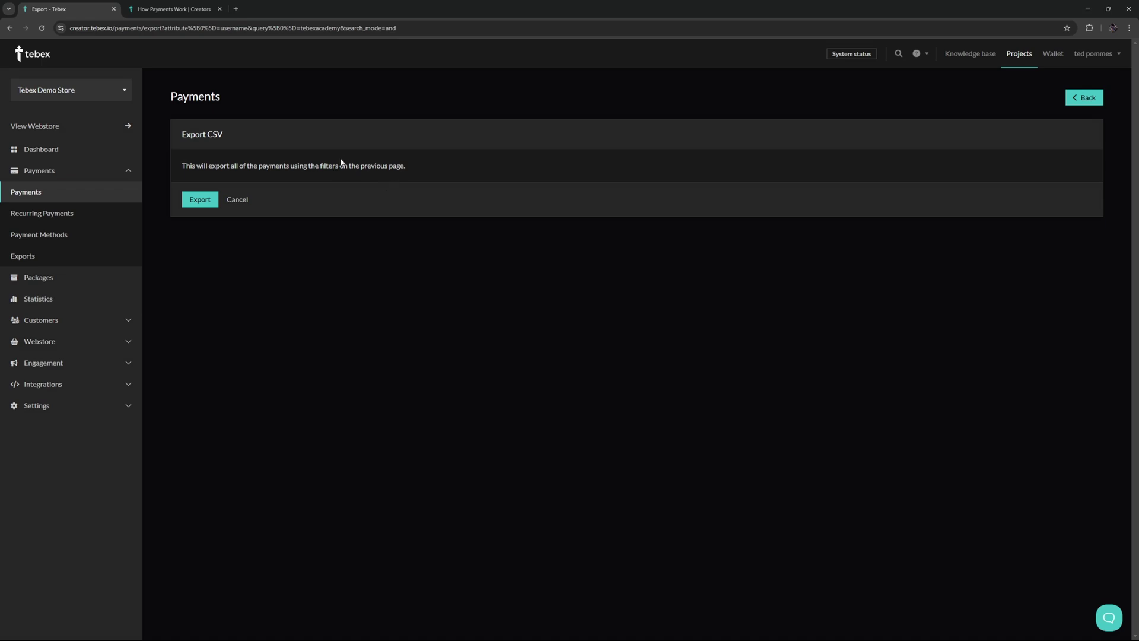
click(1087, 100)
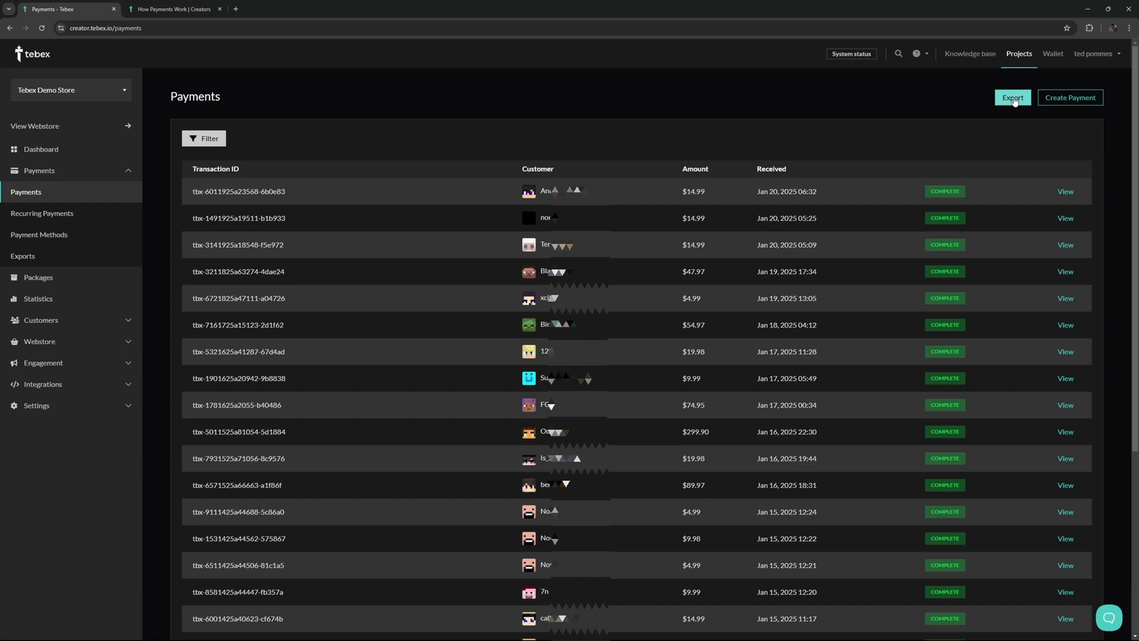
Step: Open and close the payment filter panel to restore the full unfiltered list
click(218, 141)
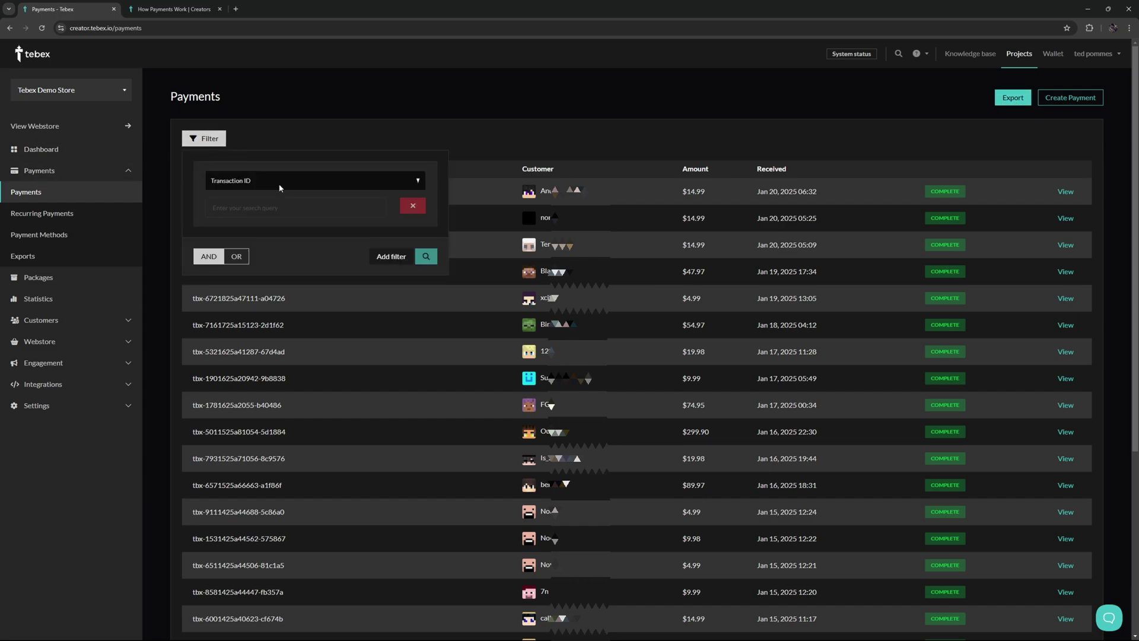
click(577, 151)
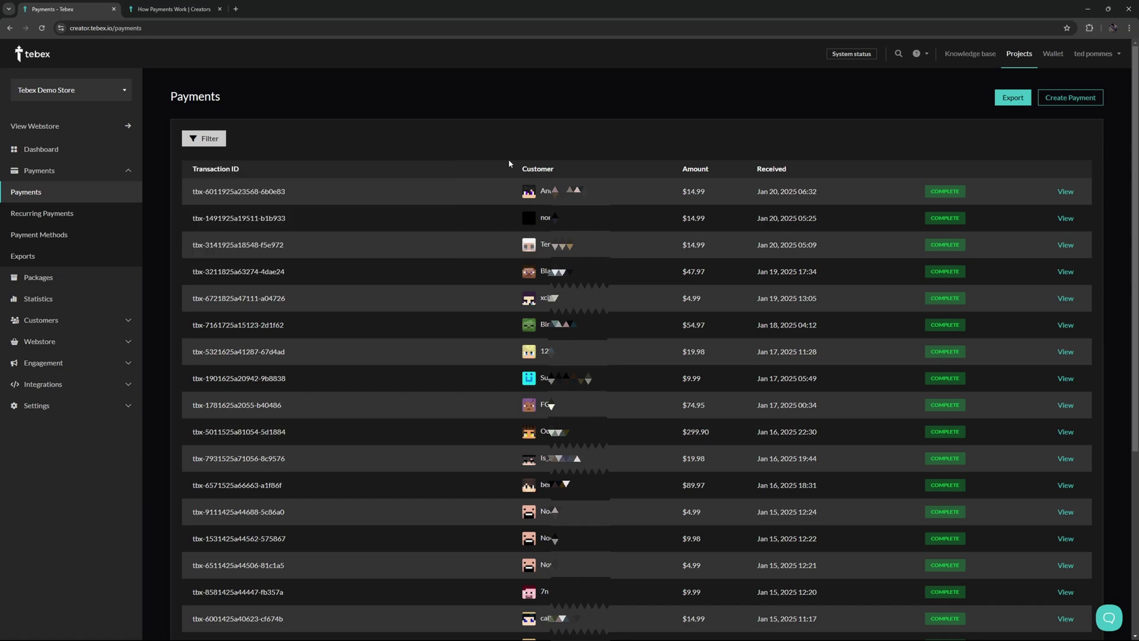
click(203, 139)
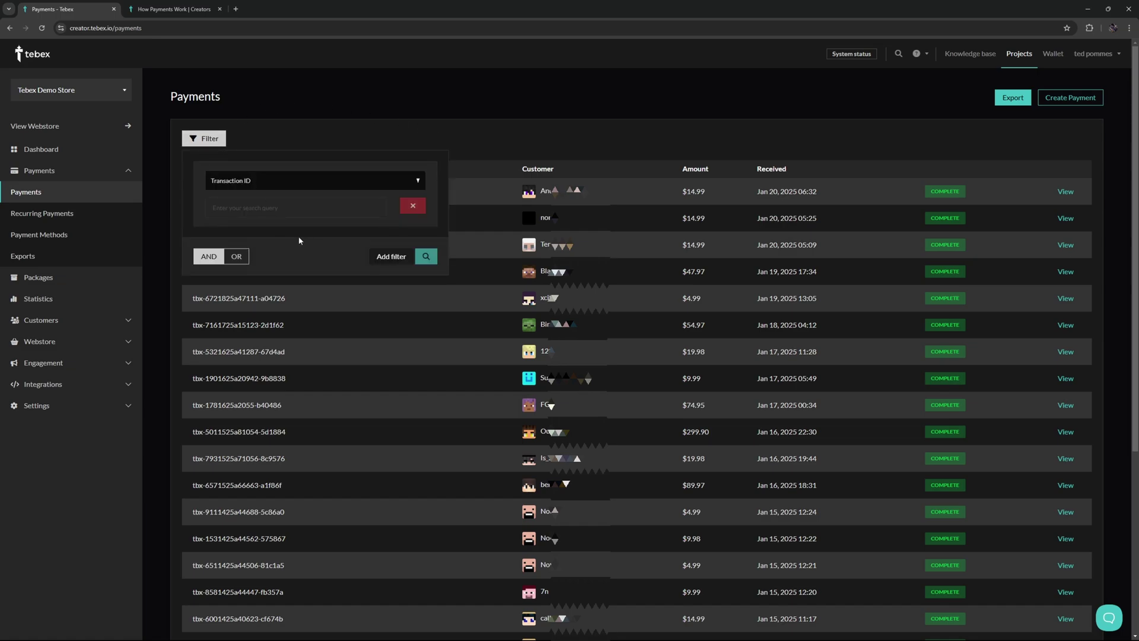
click(559, 173)
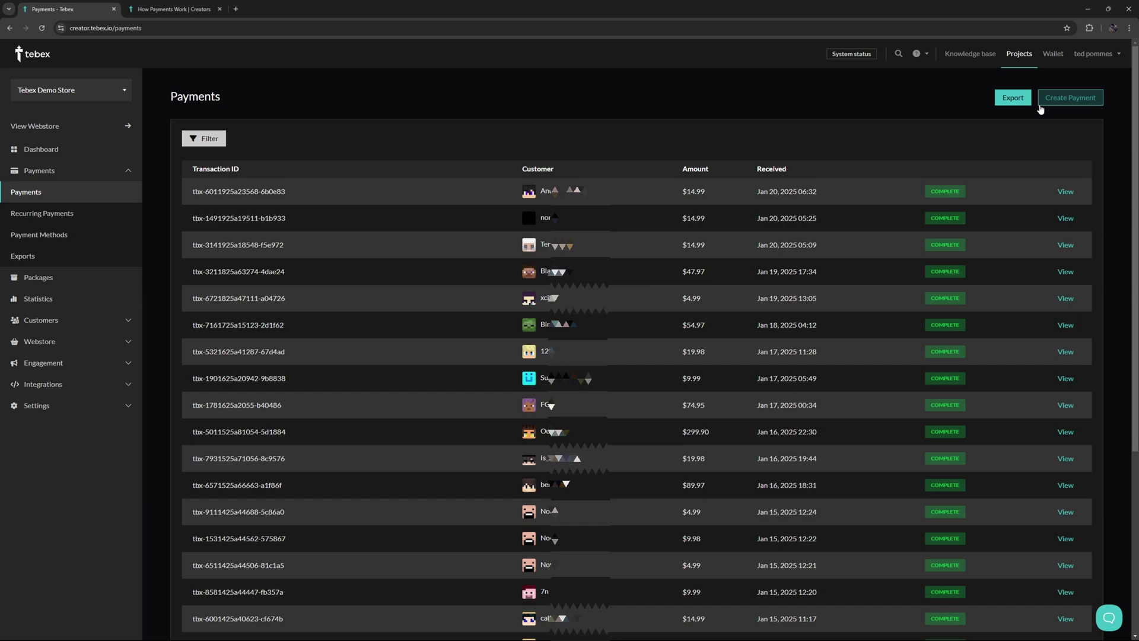
click(1017, 102)
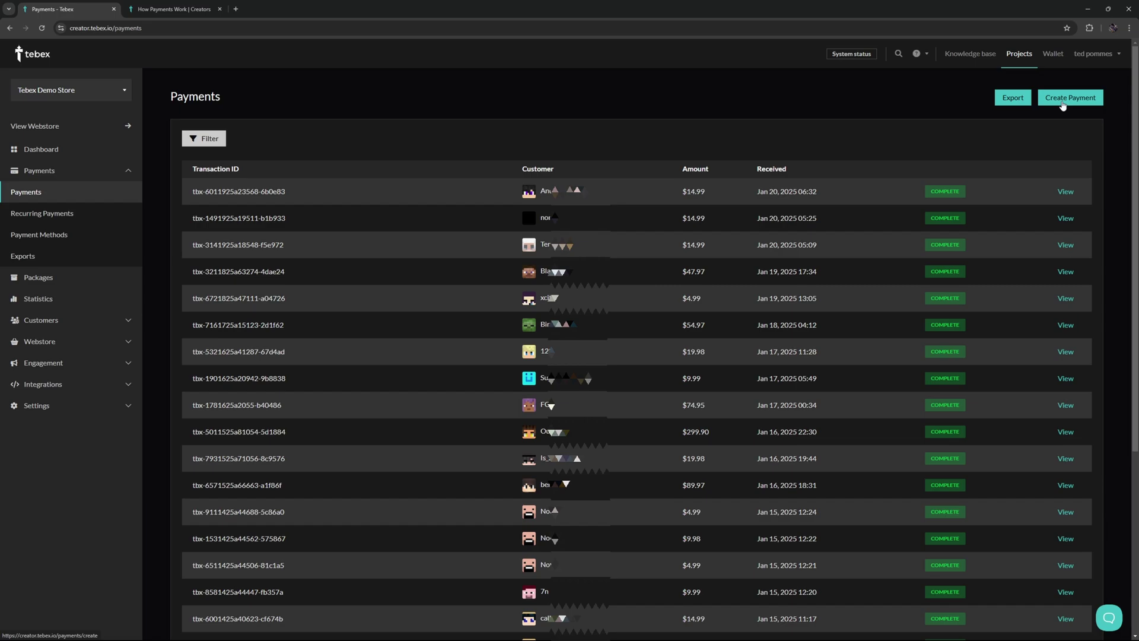
Step: Create a manual payment containing one 100 Gems package from the Gems category, quantity 1
click(1062, 102)
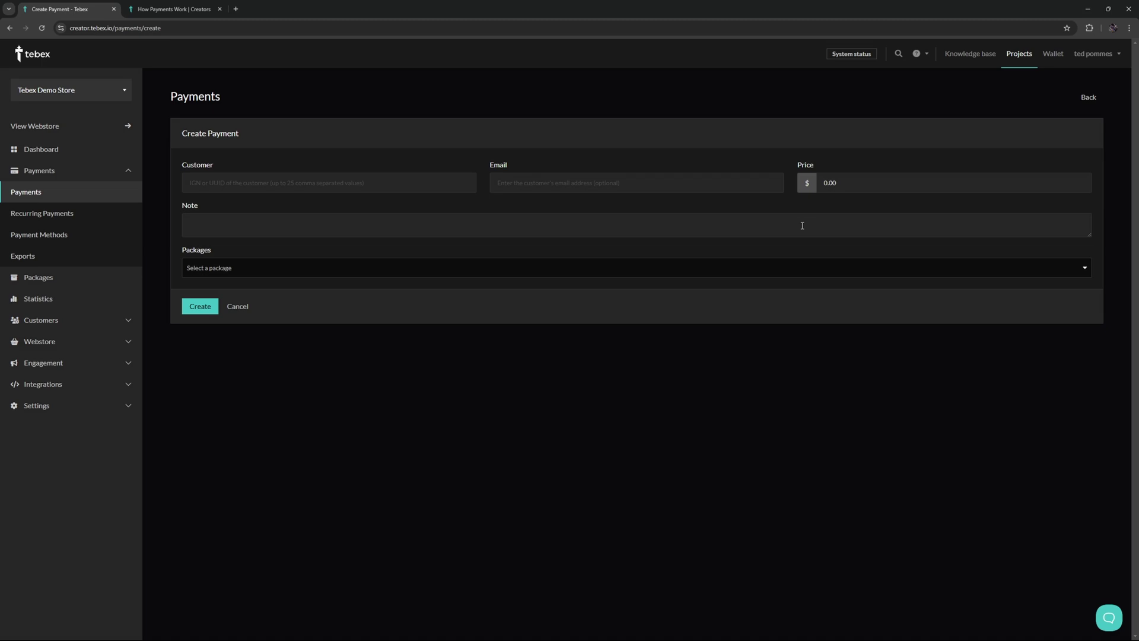
click(451, 267)
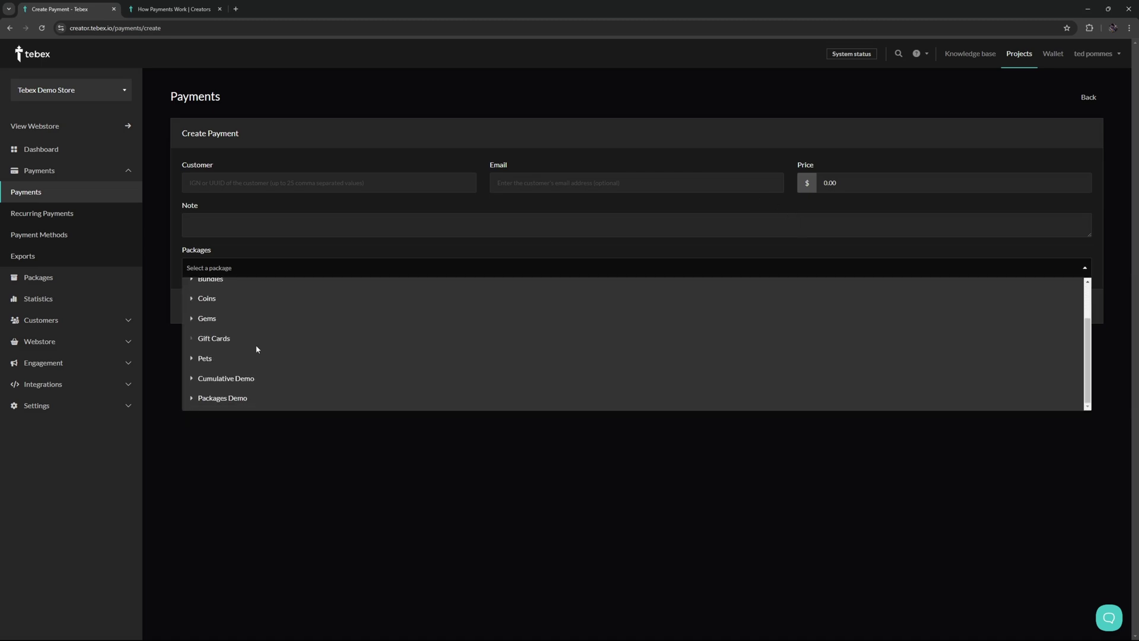
click(191, 319)
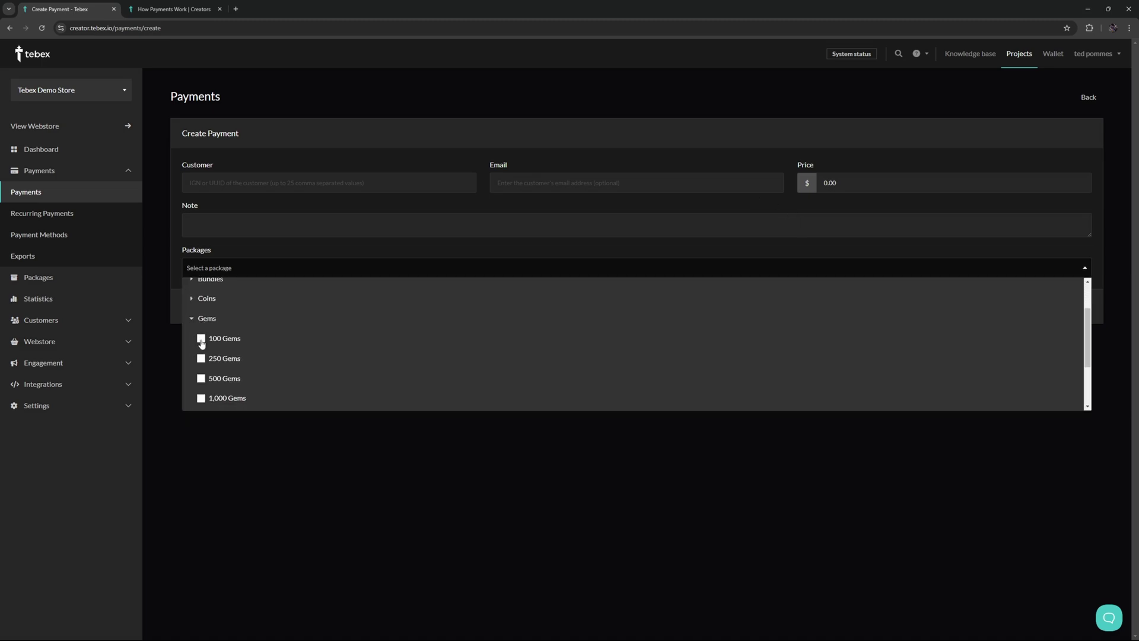
click(201, 340)
click(192, 318)
click(277, 249)
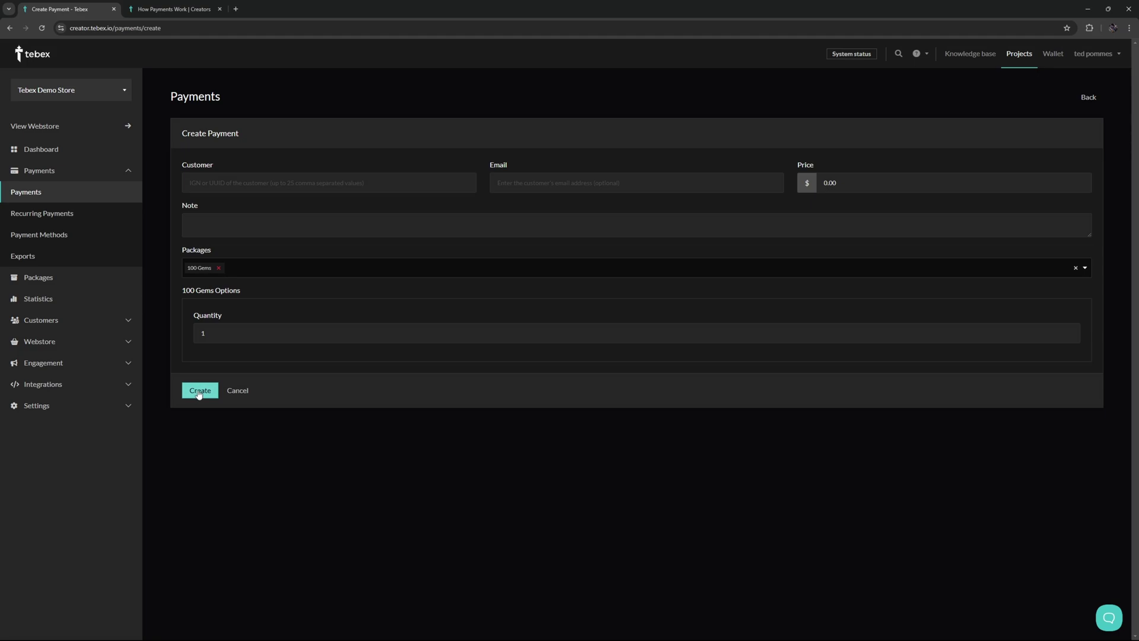
click(199, 391)
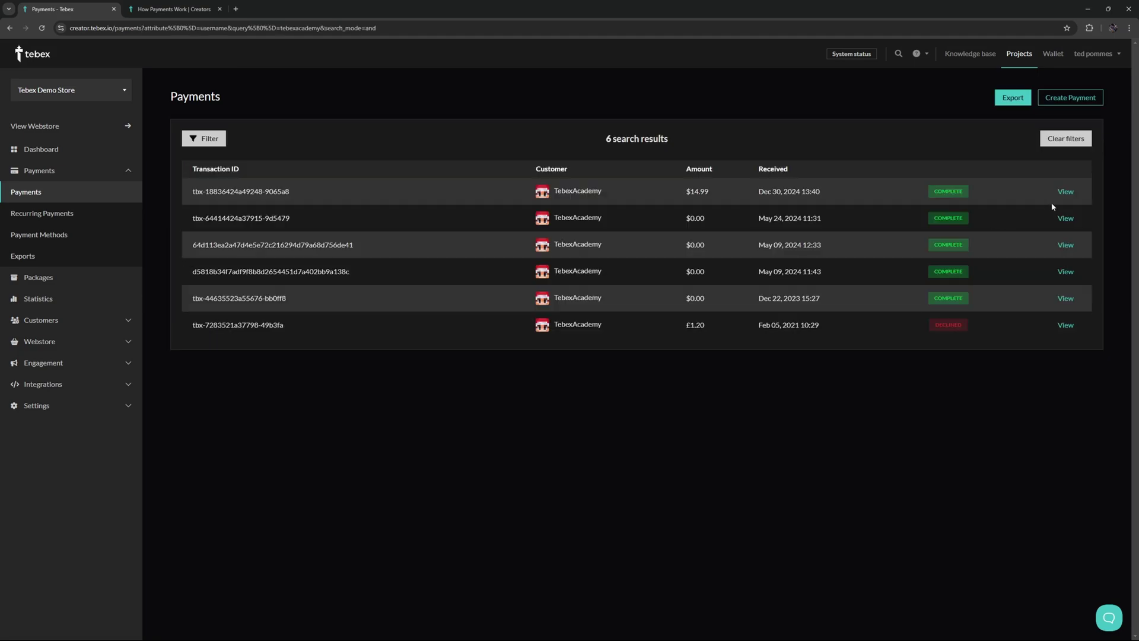
Step: Open the $14.99 TebexAcademy payment and view its Gold VIP package details, then close them
click(1071, 194)
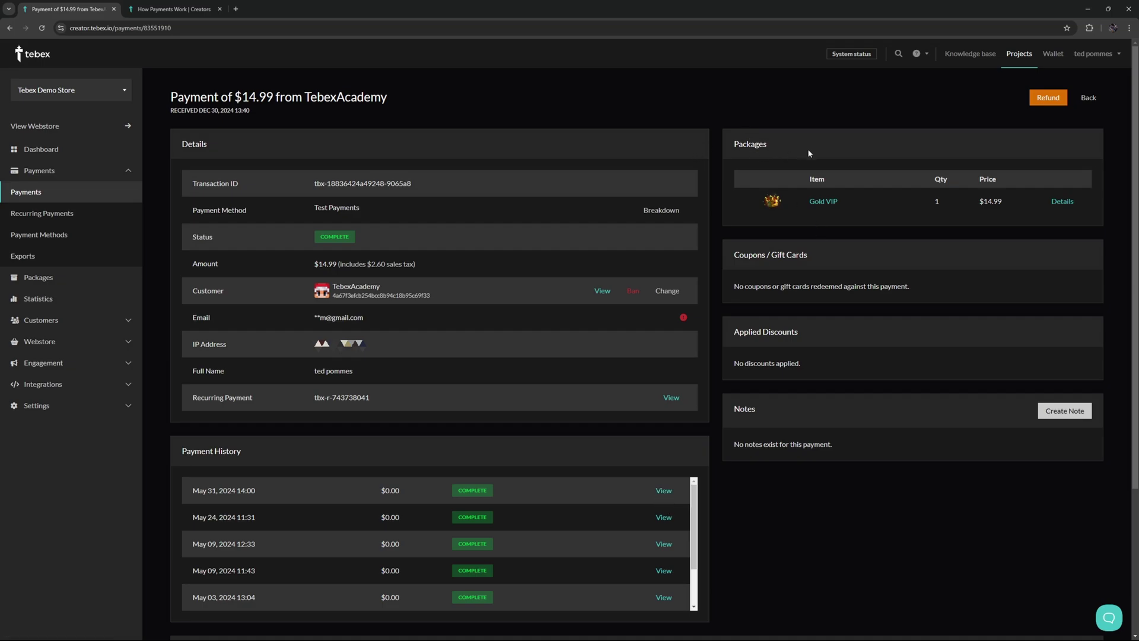
click(1062, 201)
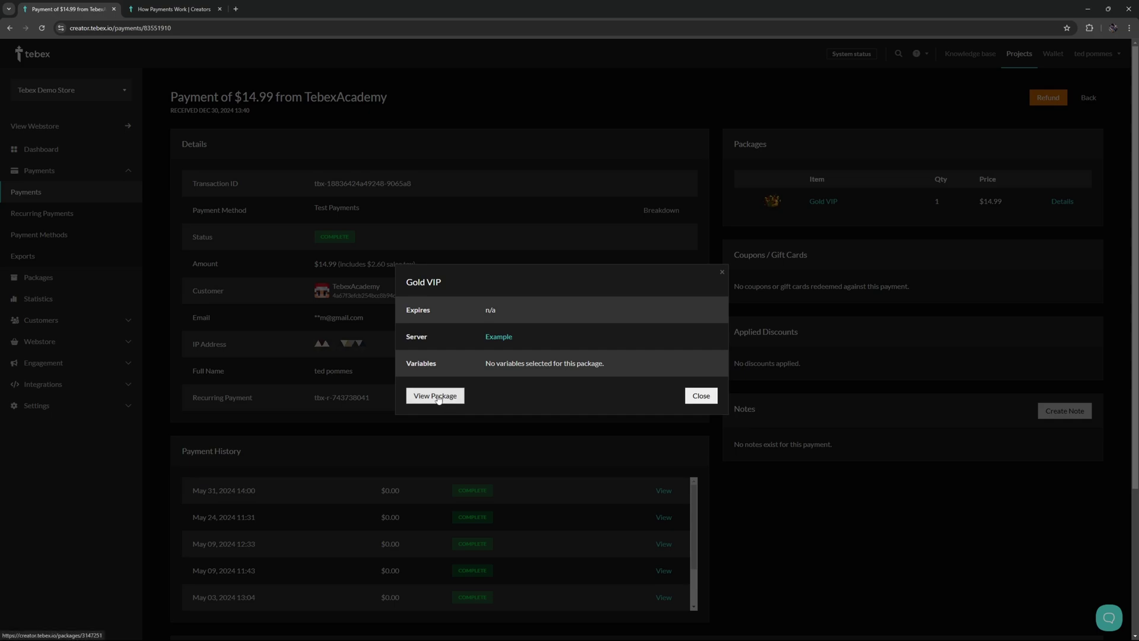
click(757, 266)
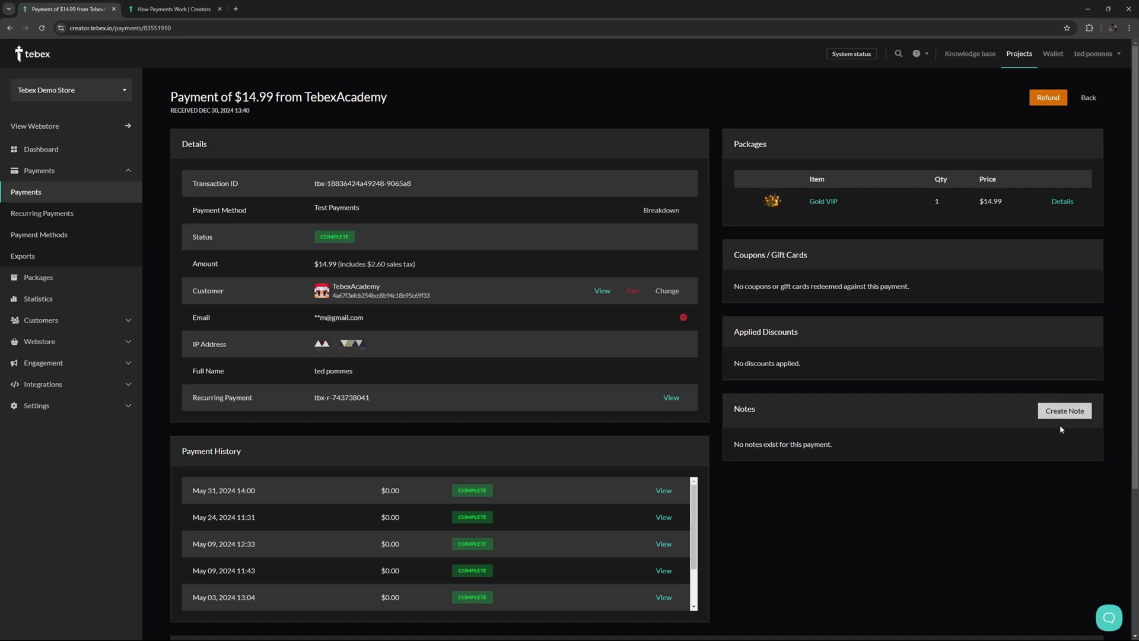
scroll(194, 461, down, 3)
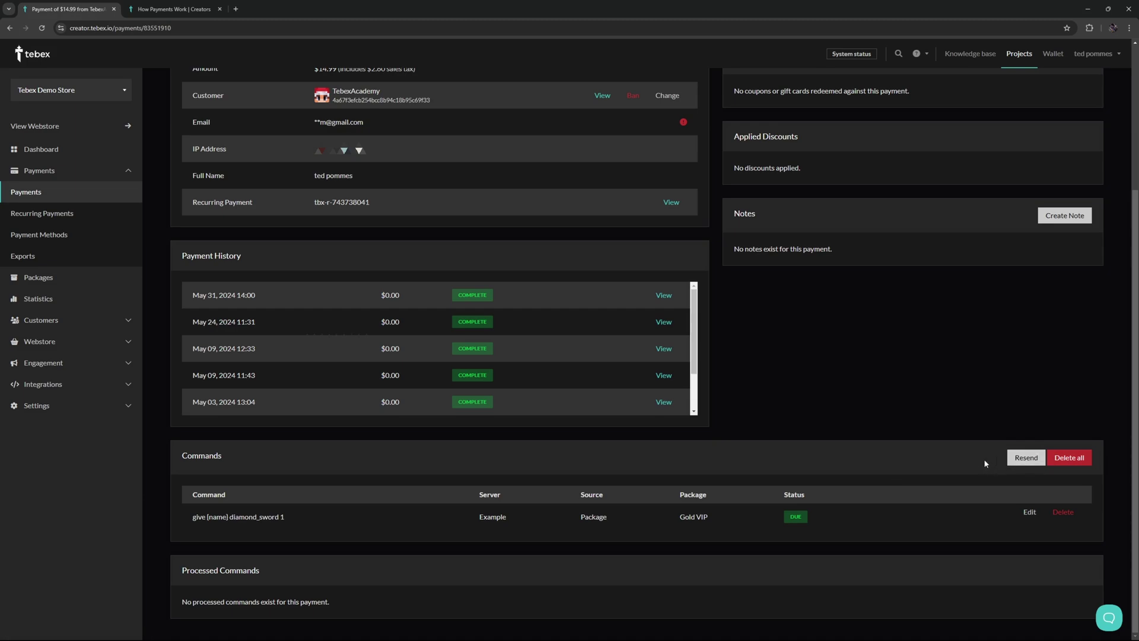
scroll(899, 518, up, 3)
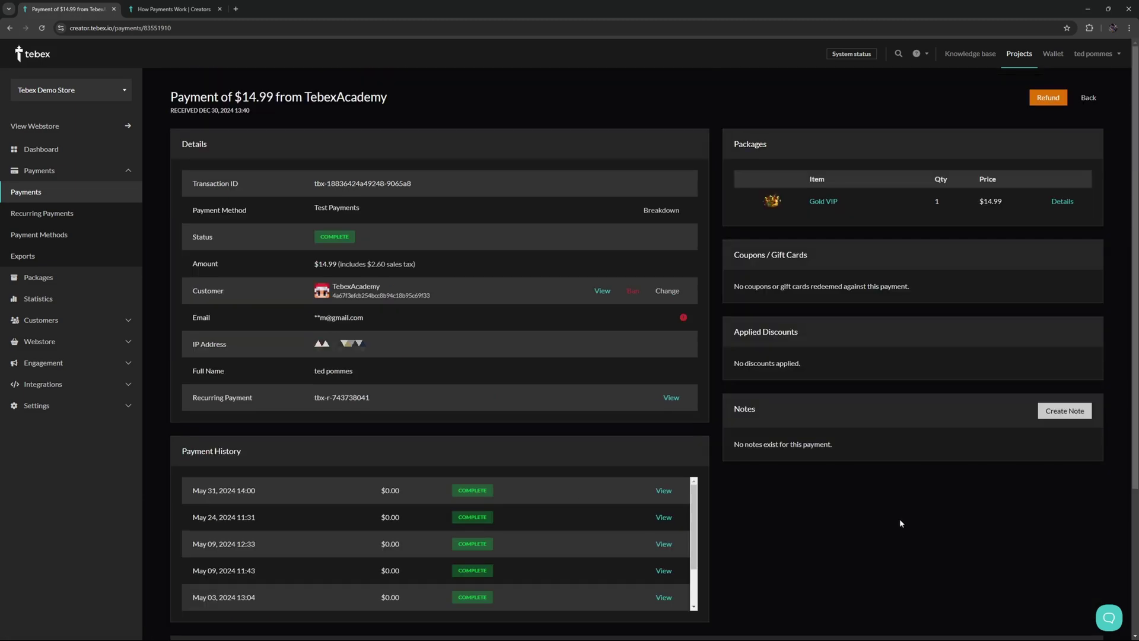
Step: Show the refund confirmation for the $14.99 payment without confirming, then switch to the docs tab
click(1045, 100)
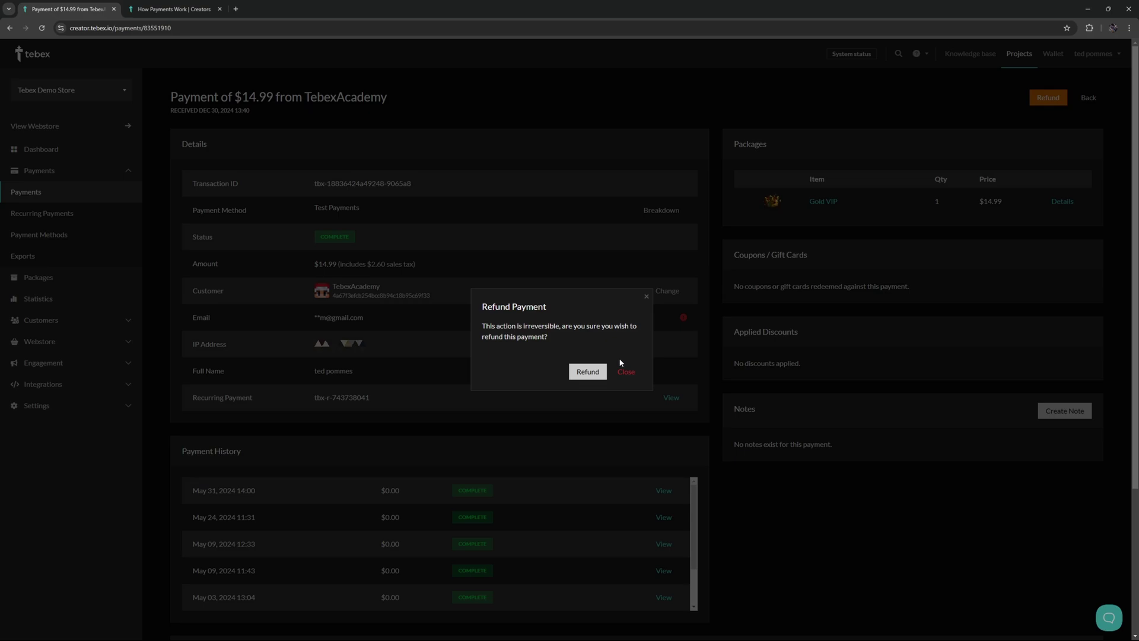
key(ctrl+Tab)
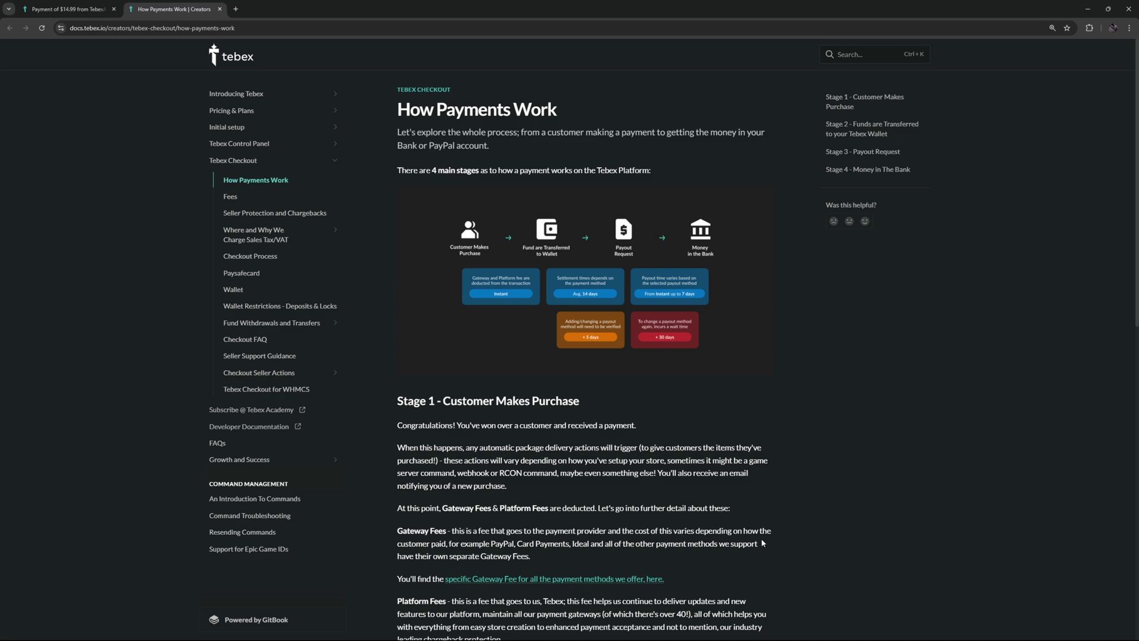
Step: Scroll through the How Payments Work page to review the payment stages
scroll(762, 543, down, 7)
scroll(884, 529, up, 7)
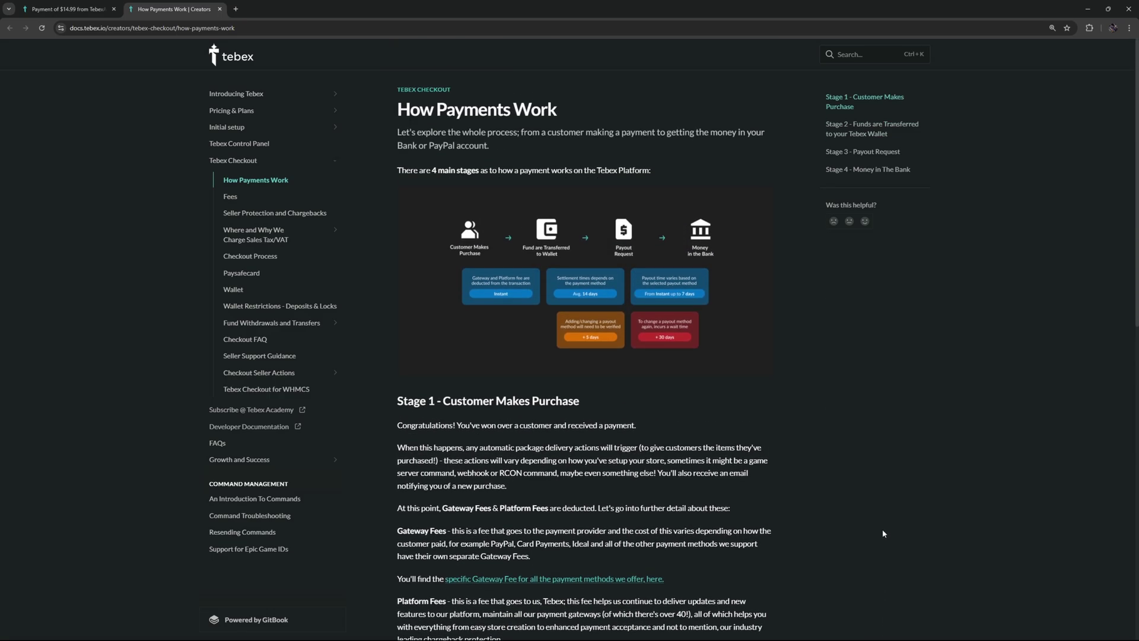